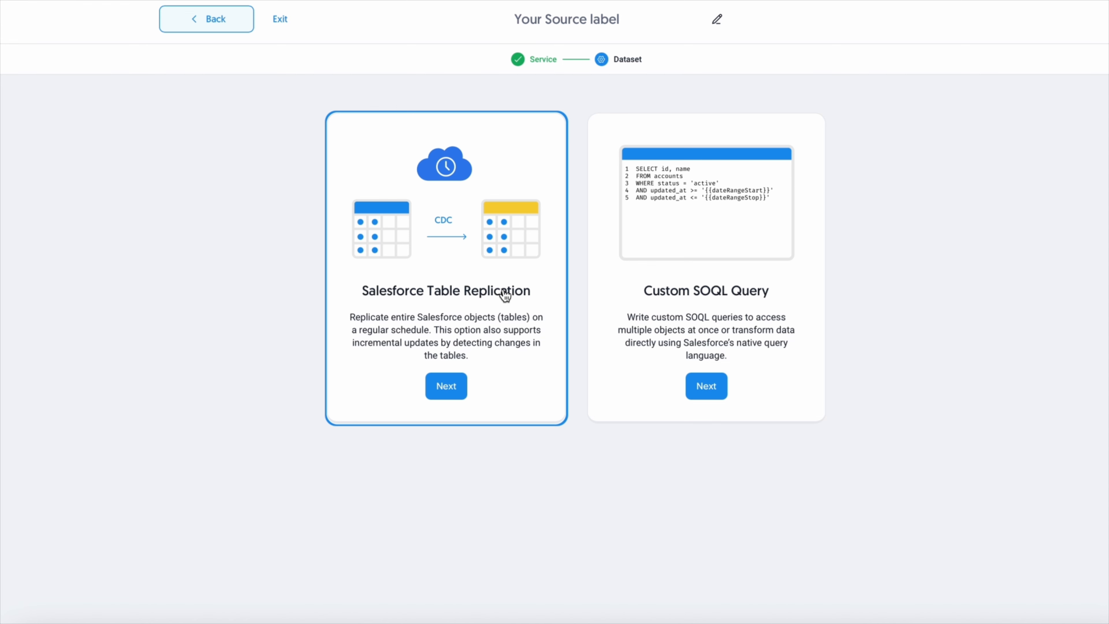
Choose Salesforce Table Replication as the dataset and continue with the preselected Salesforce account and instance.
click(448, 389)
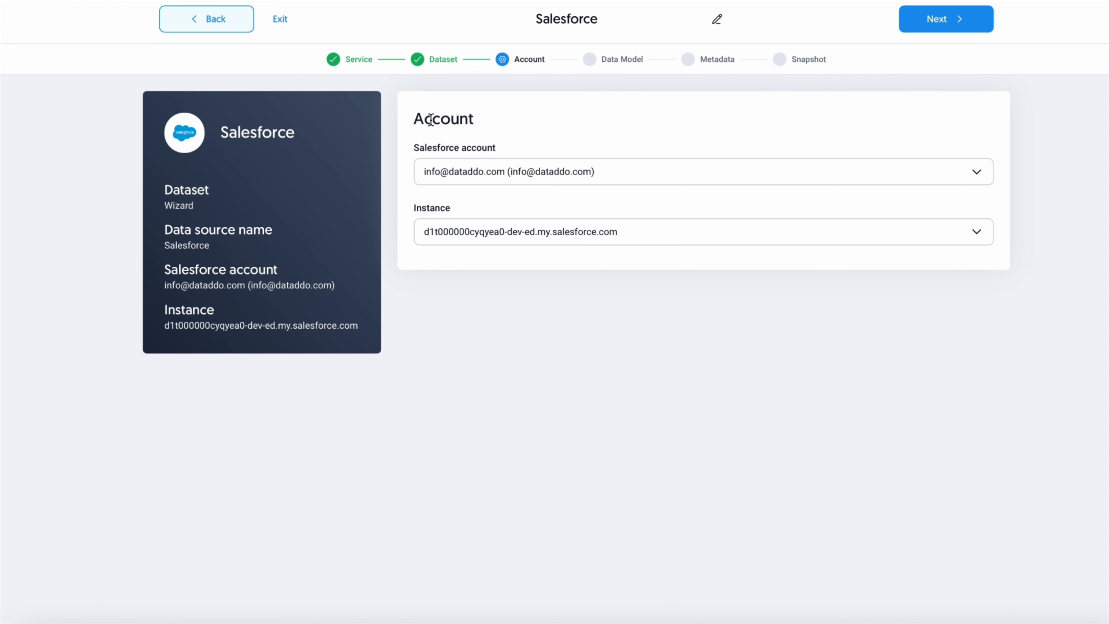
click(631, 168)
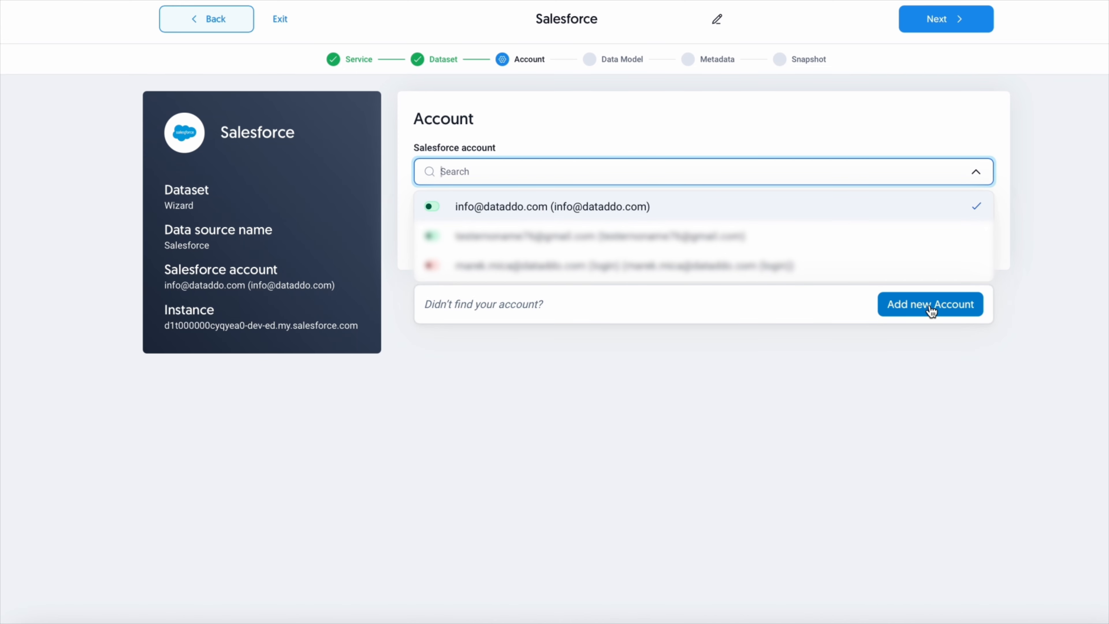
click(784, 129)
click(934, 25)
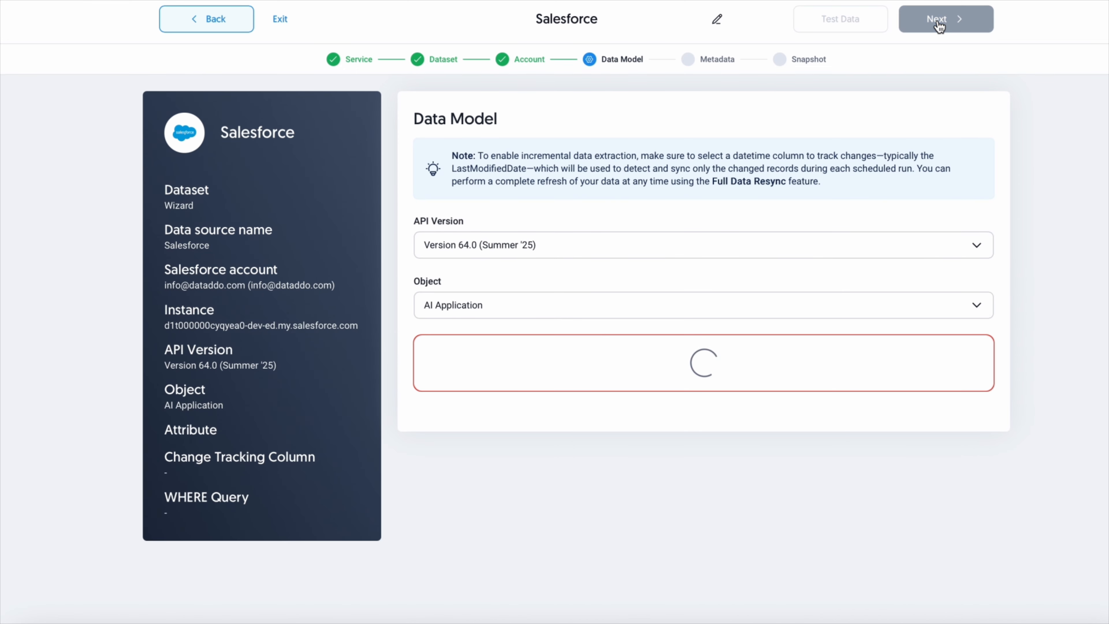
Search the Salesforce objects for "lead" and set the data model's object to Lead.
click(535, 306)
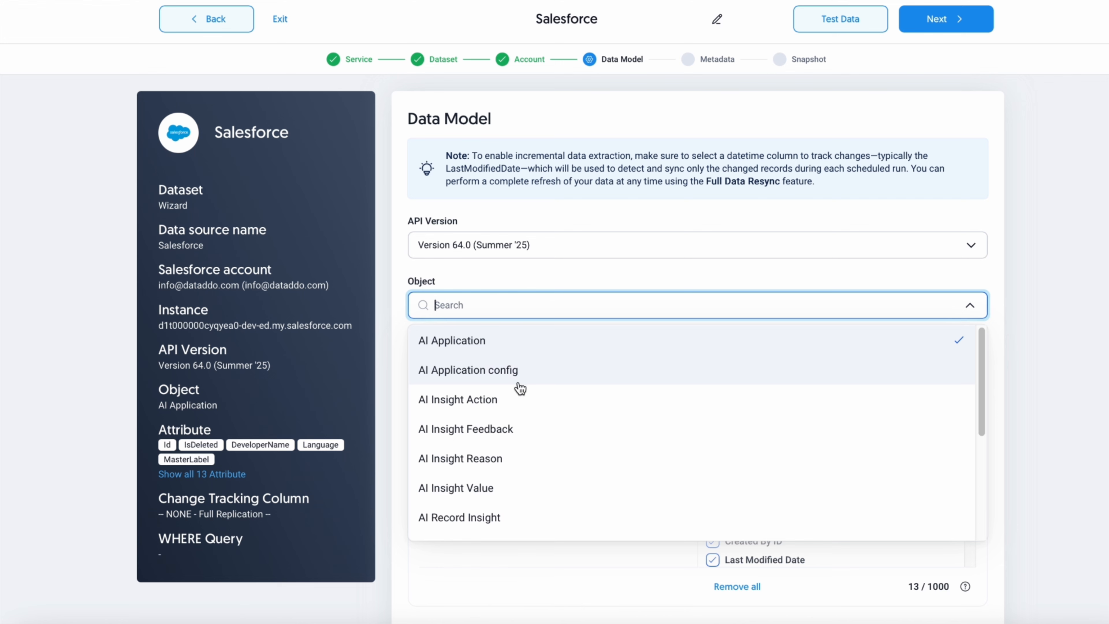
scroll(550, 430, down, 10)
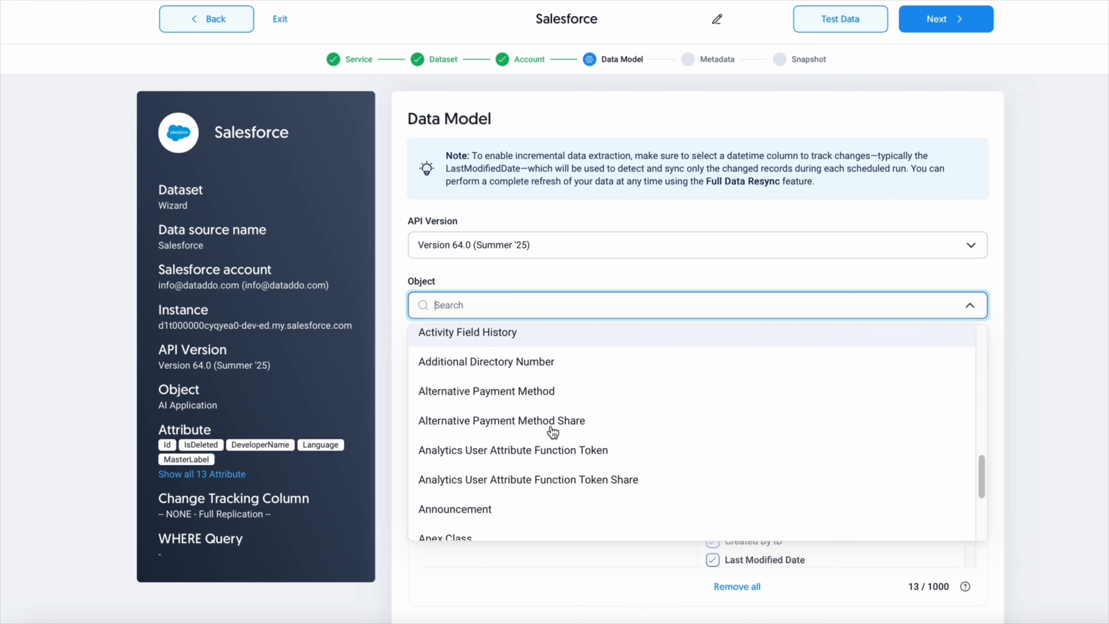
scroll(573, 434, down, 5)
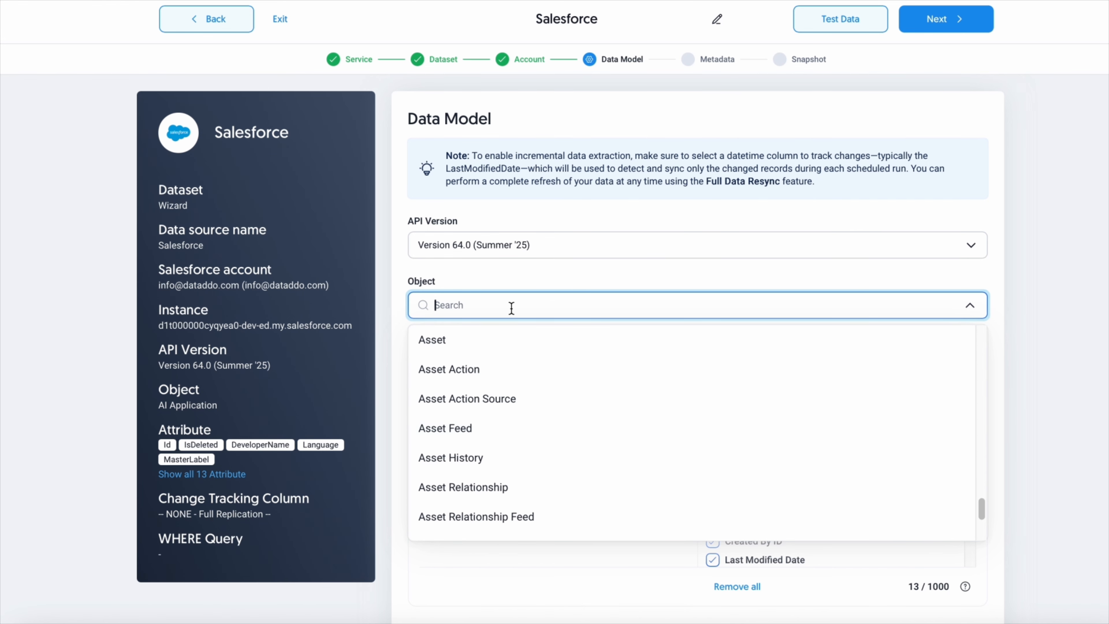
text(leads)
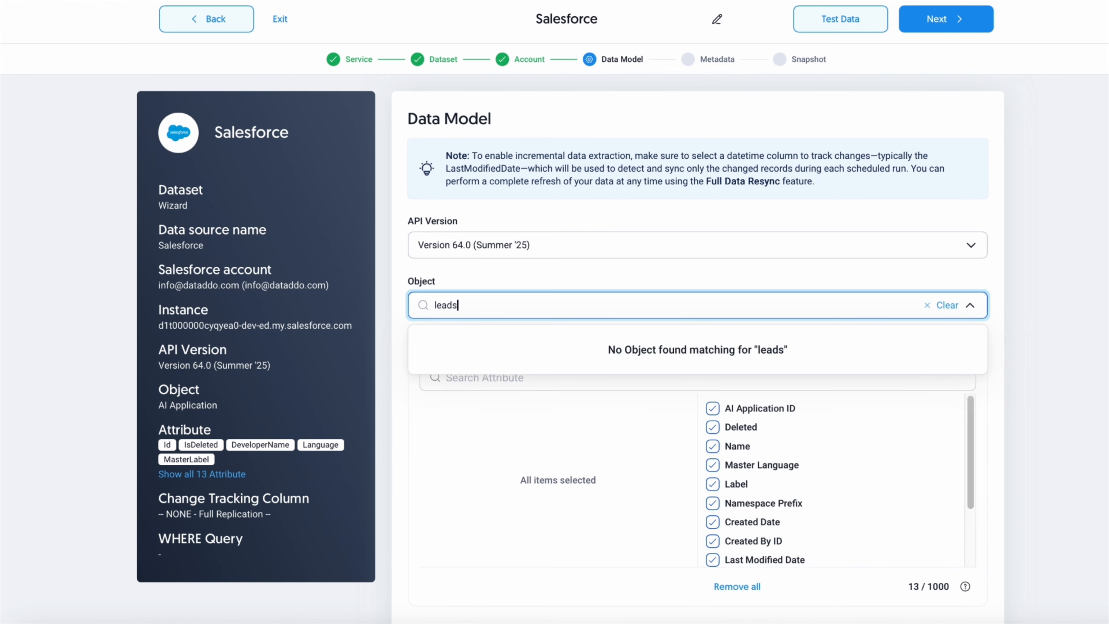
key(BackSpace)
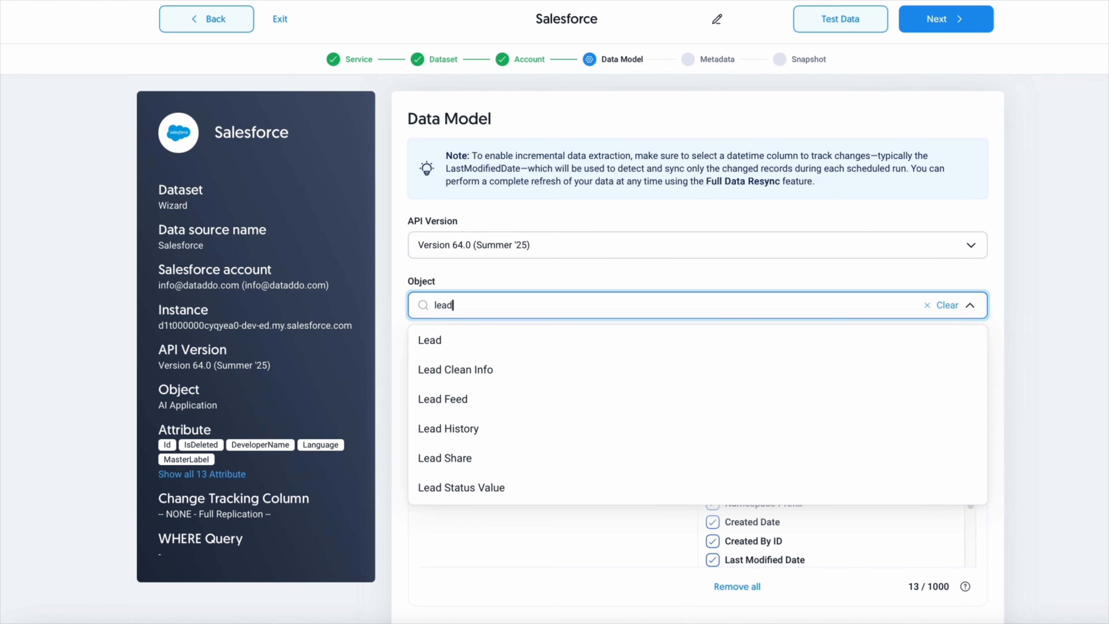
click(465, 345)
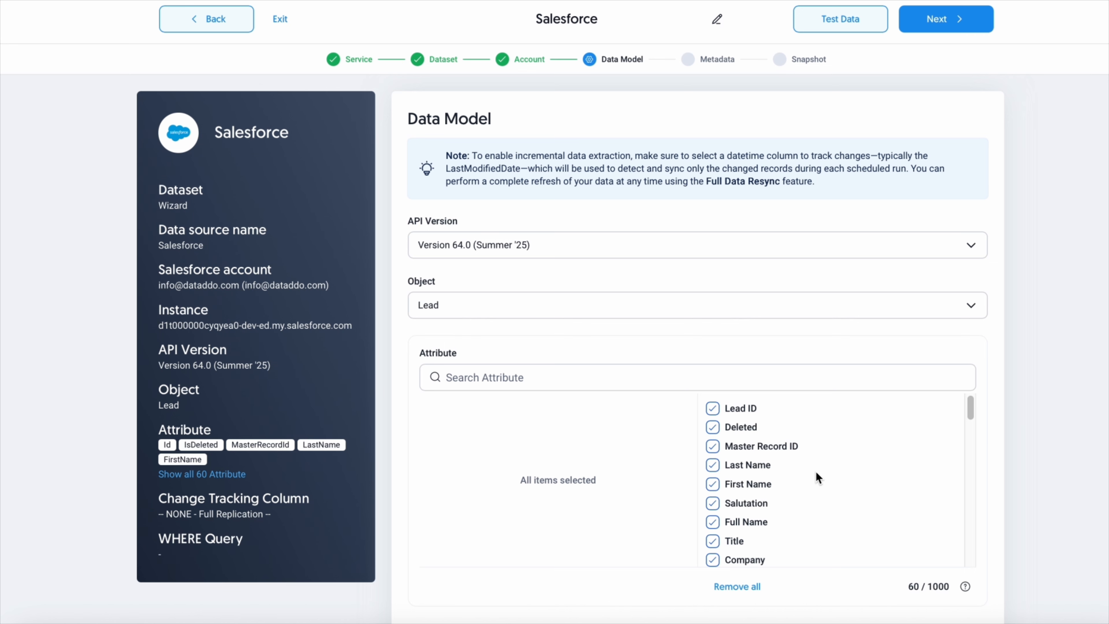
Remove all preselected attributes and select Lead ID, Last Name, First Name, Full Name and Company instead.
scroll(809, 504, down, 5)
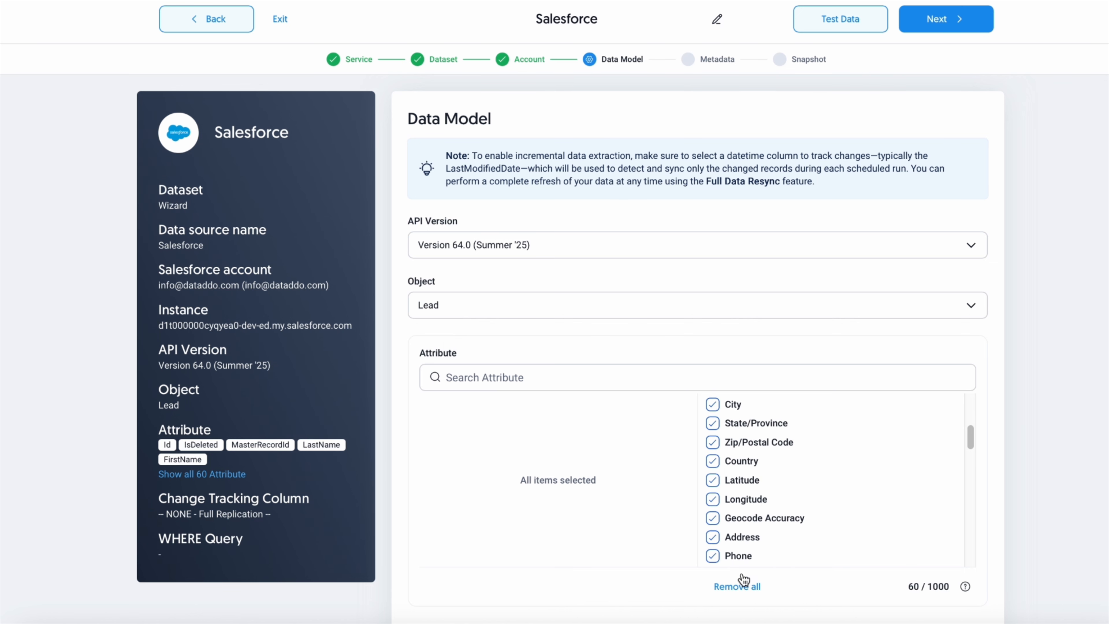
click(738, 586)
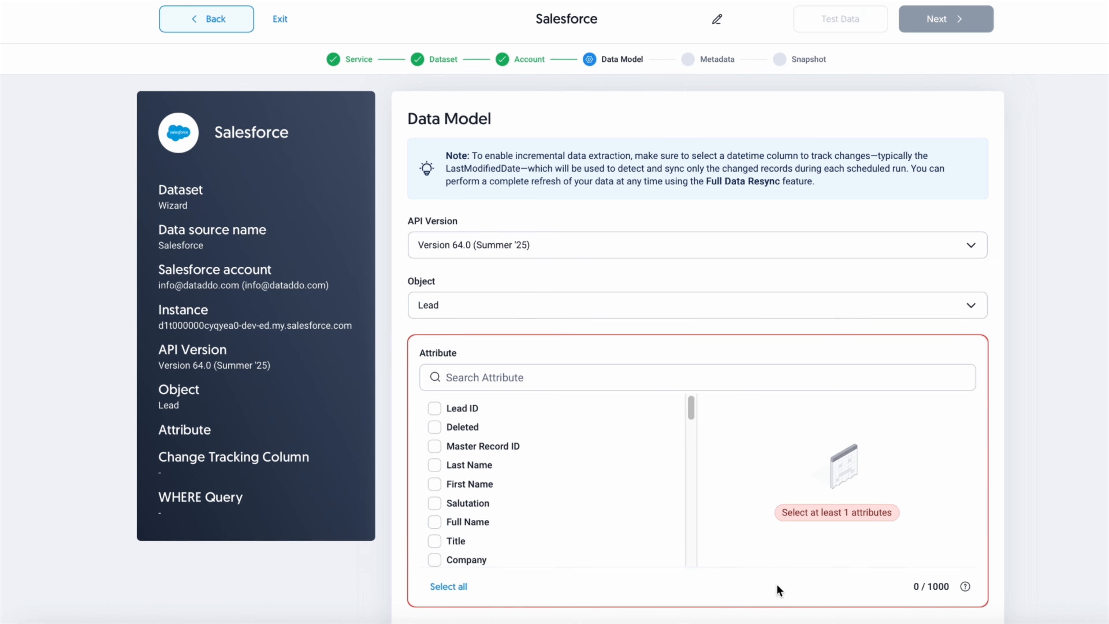
click(434, 408)
click(434, 446)
click(434, 445)
click(434, 464)
click(434, 484)
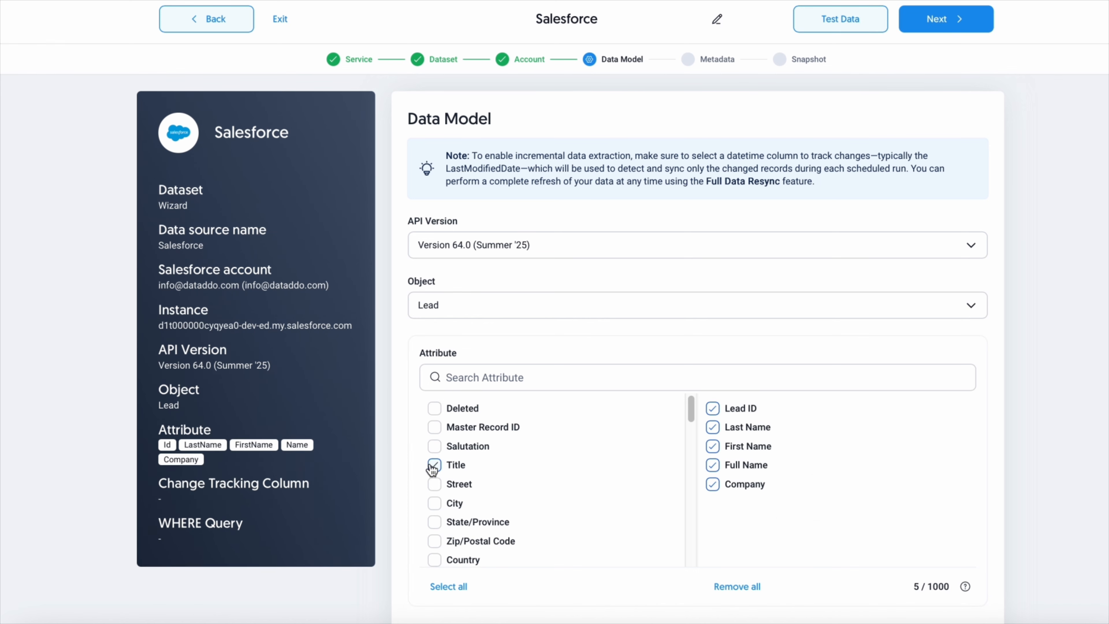
Add Title, Country, Phone, Industry and Status to the selected Lead attributes.
scroll(433, 468, down, 2)
click(433, 465)
click(434, 539)
scroll(434, 533, down, 5)
click(434, 464)
click(433, 445)
scroll(1069, 467, down, 3)
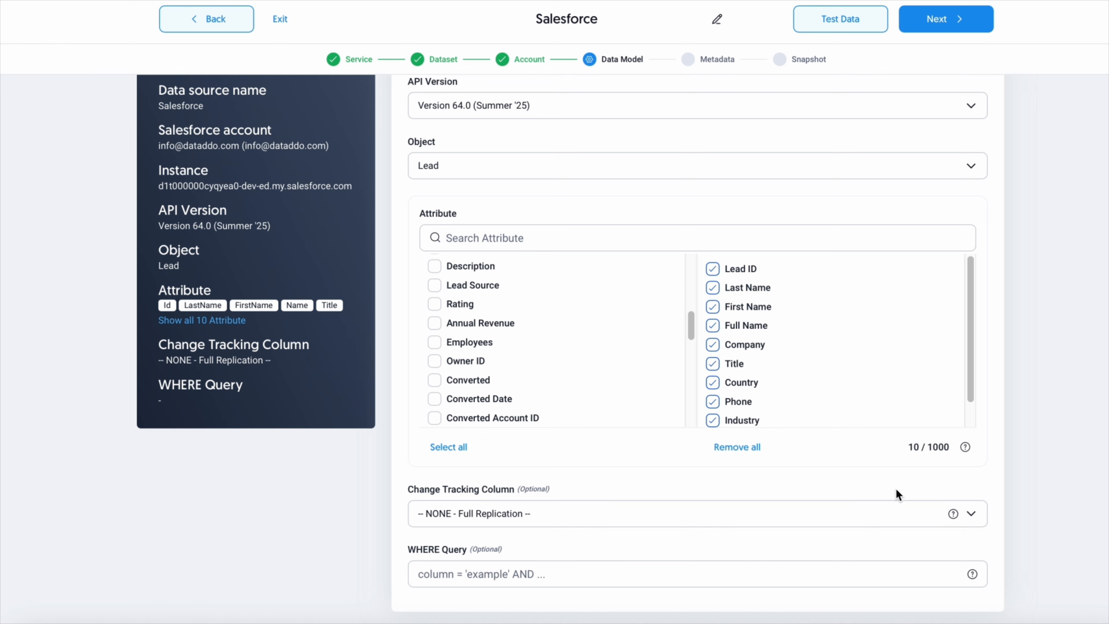
Keep the Change Tracking Column at NONE - Full Replication and leave the WHERE Query empty.
click(970, 512)
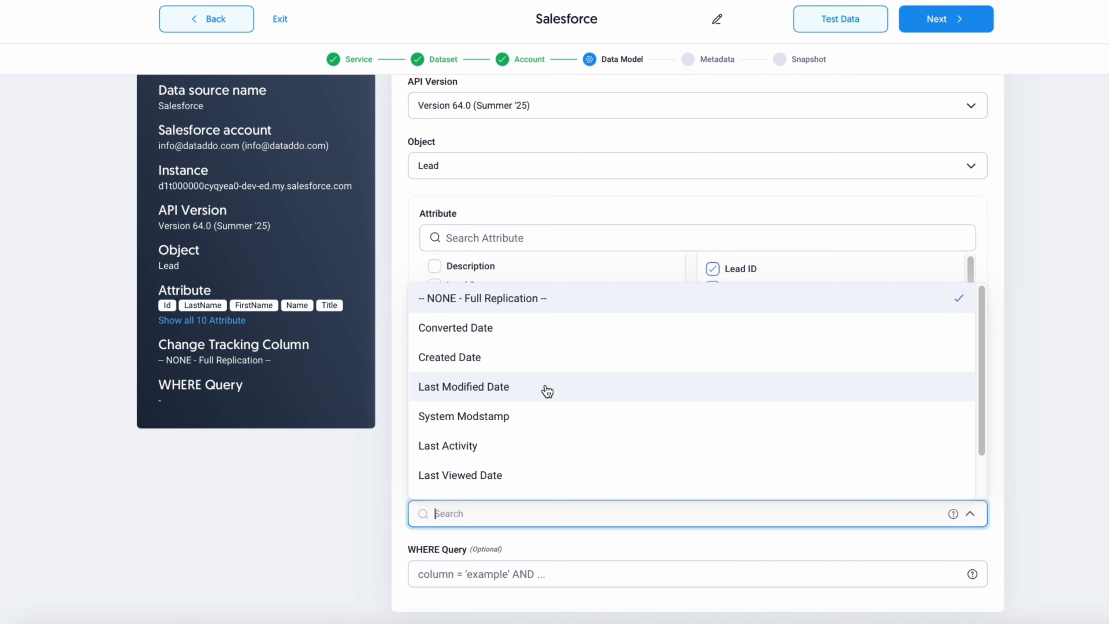
click(503, 307)
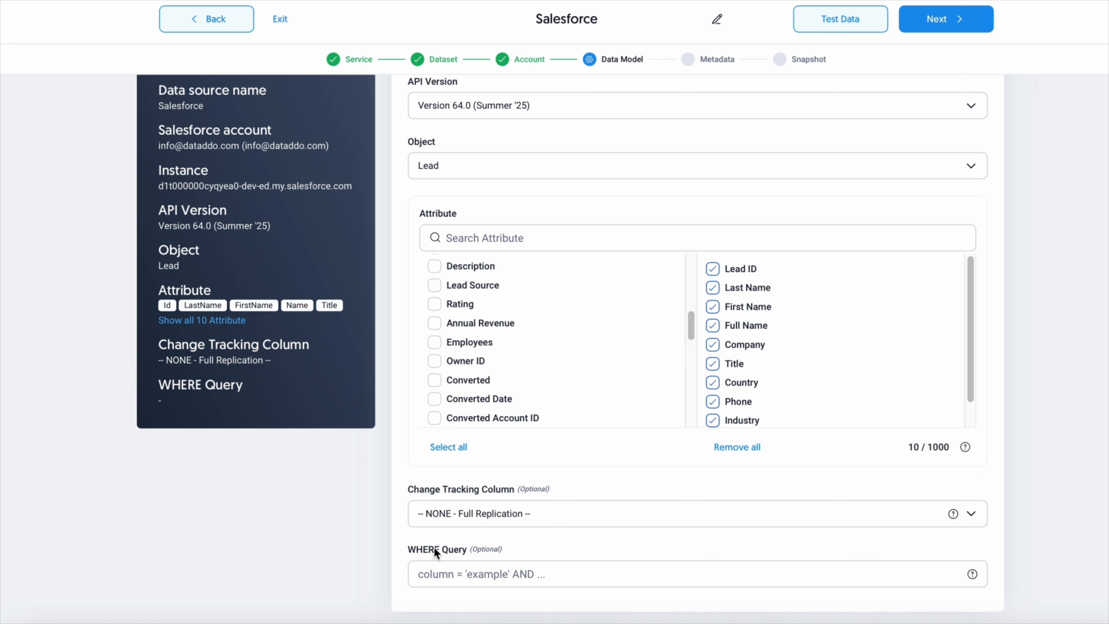
mouse_move(970, 574)
Test the data and review the columns and rows in the preview of the Lead extraction.
click(831, 31)
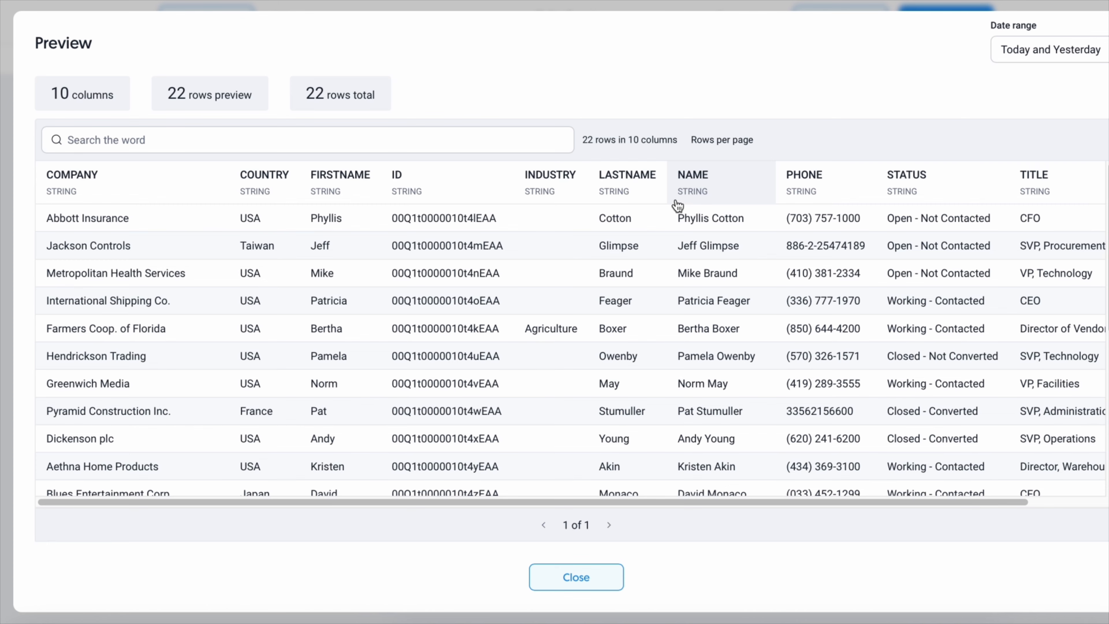
click(525, 502)
drag(525, 502, 596, 203)
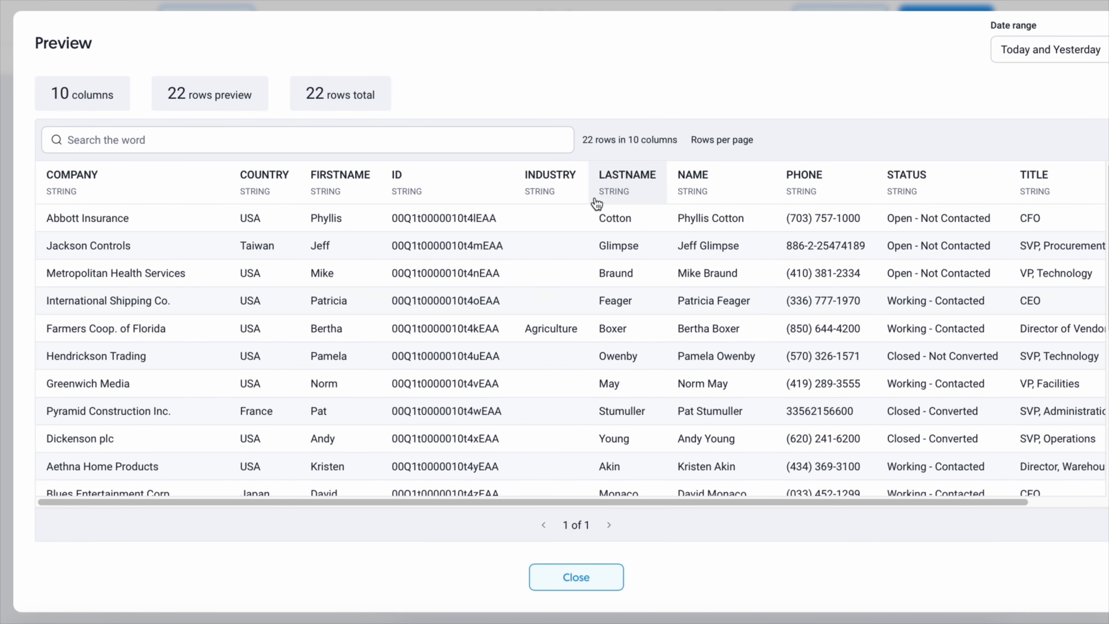
click(585, 580)
Rename the source as "Salesforce Demo" and proceed to the metadata settings.
click(596, 12)
text(Demo)
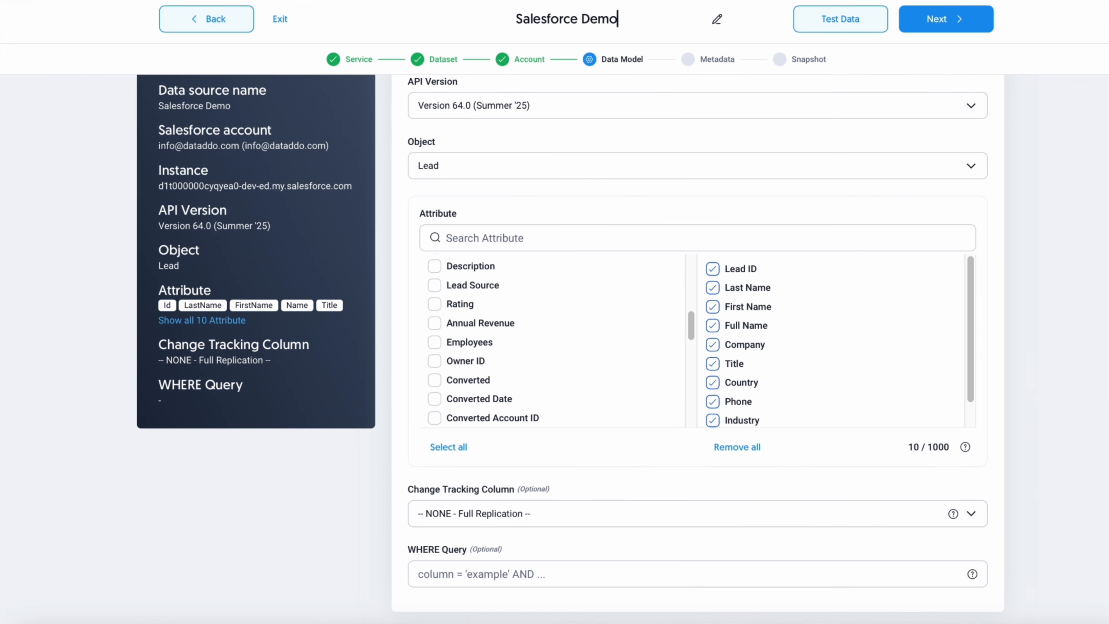
click(938, 19)
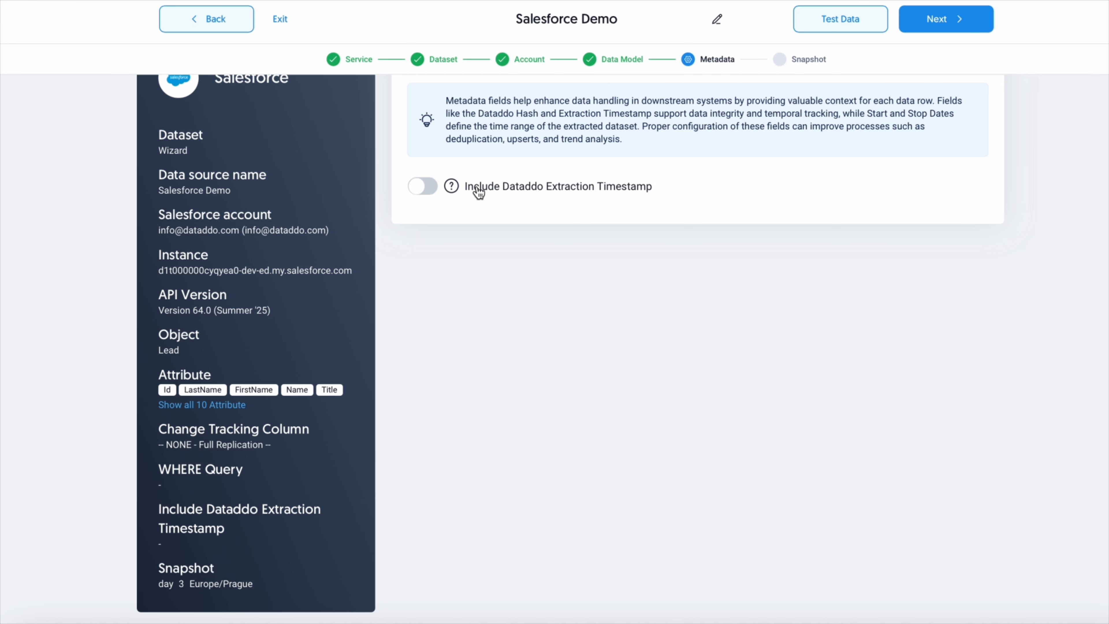
Turn on Include Dataddo Extraction Timestamp and proceed to the snapshot settings.
mouse_move(452, 186)
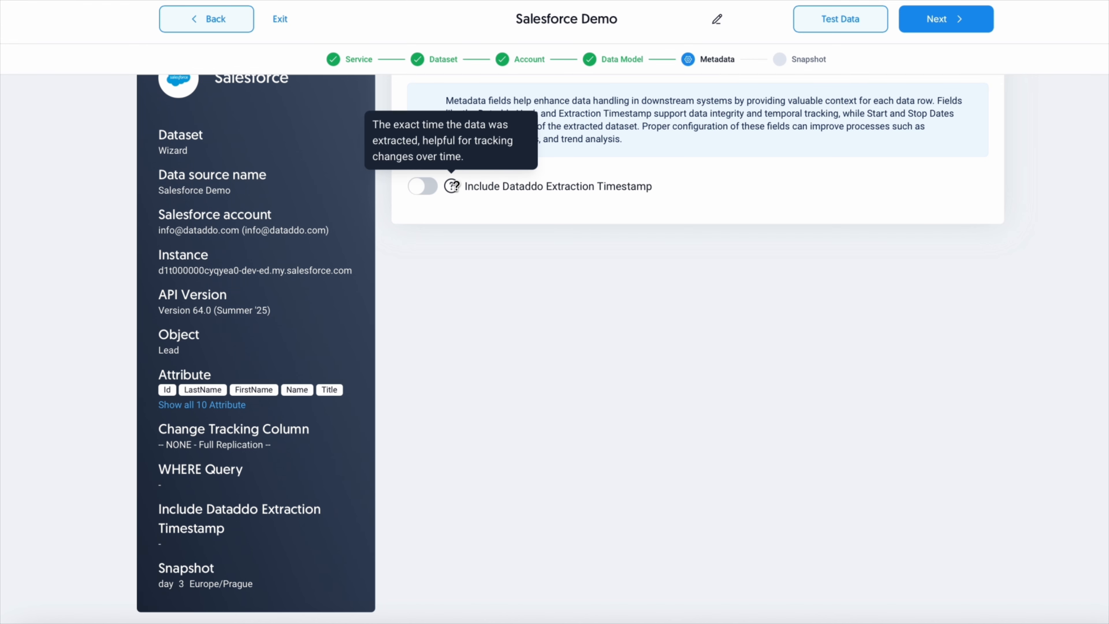
click(423, 186)
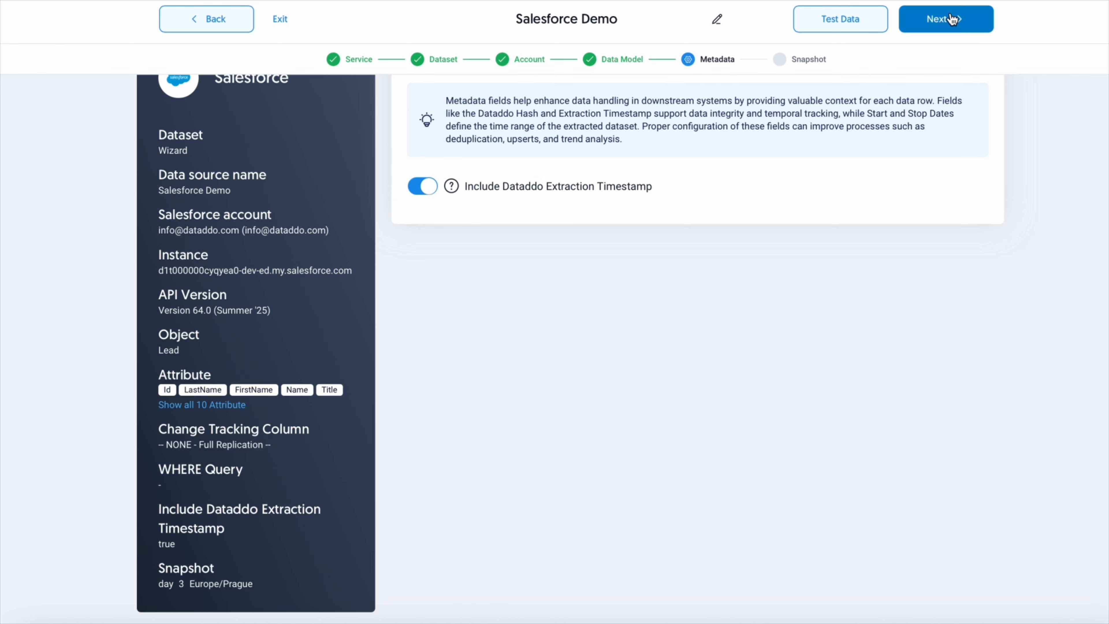
click(946, 19)
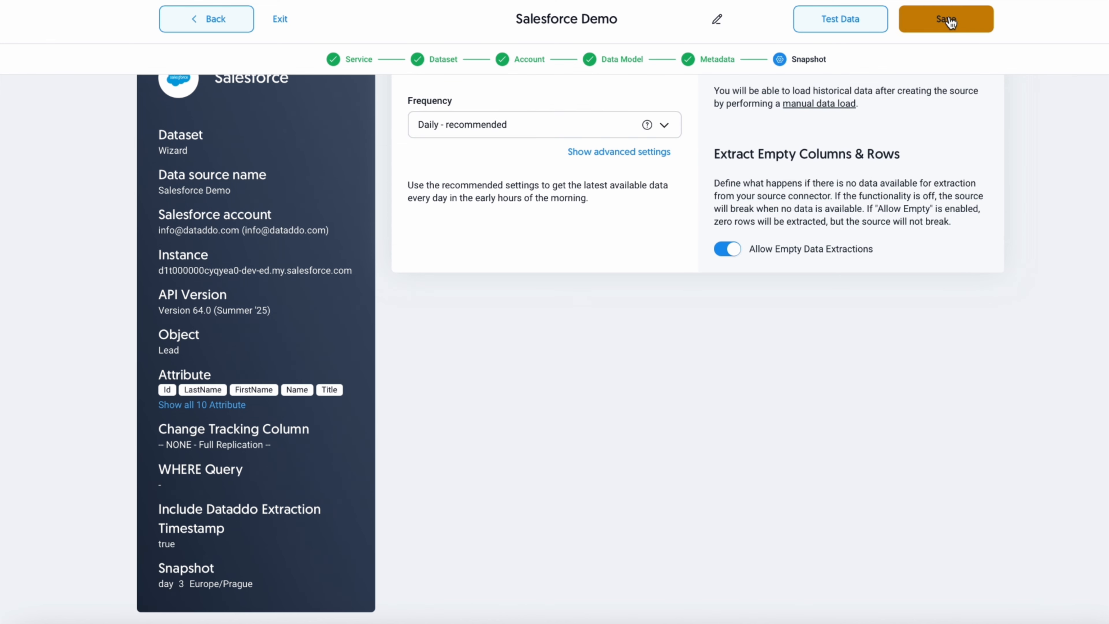
Keep the snapshot frequency at Daily, save the source and continue to building its flow.
click(664, 125)
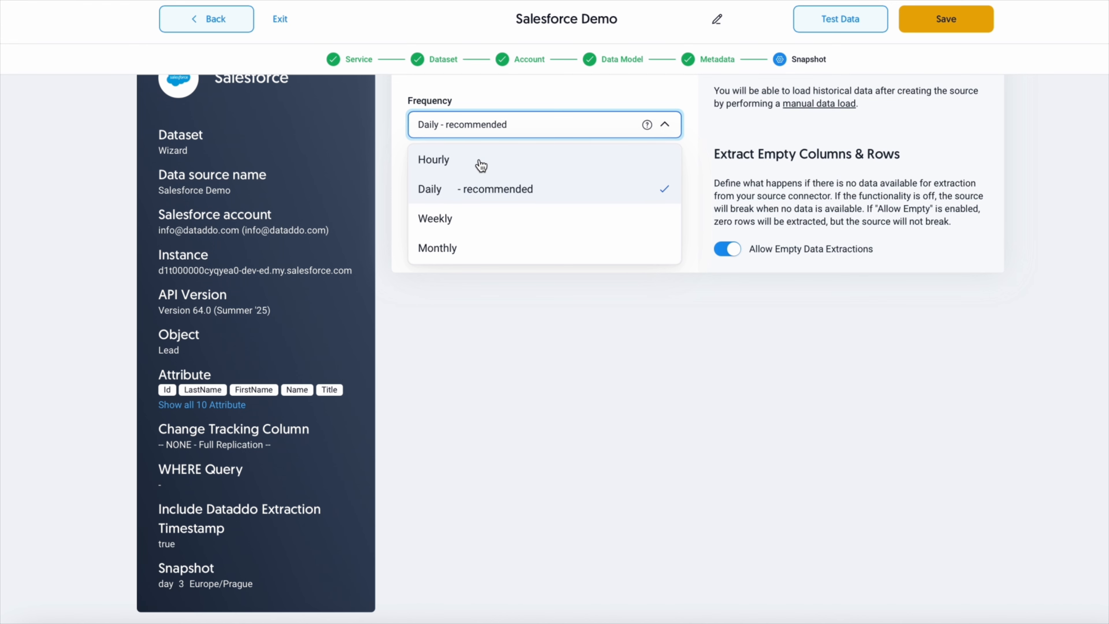
click(881, 127)
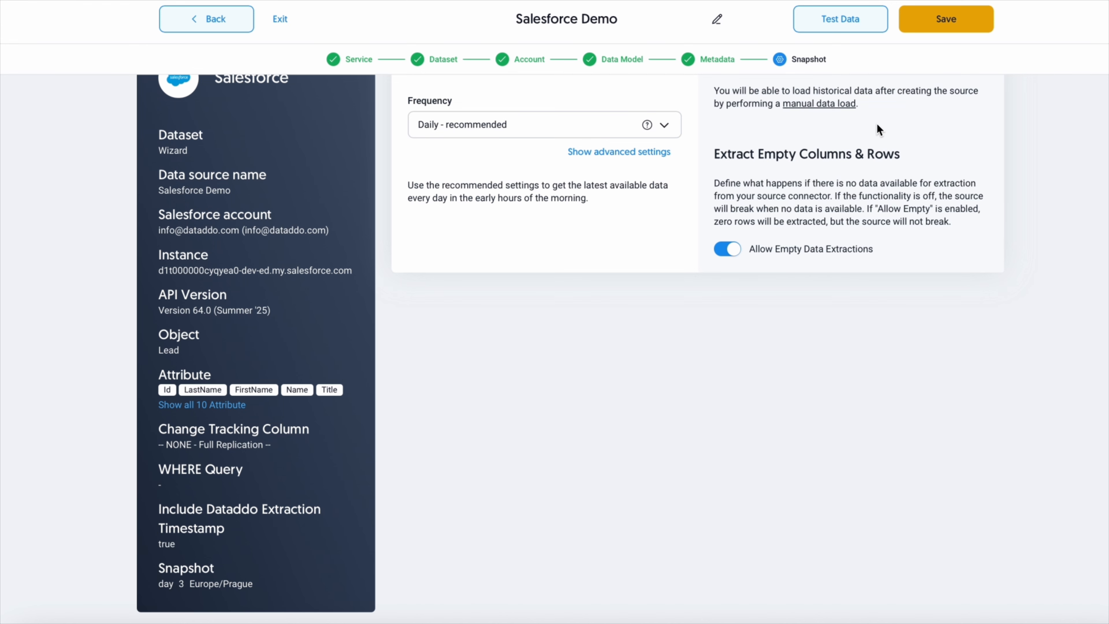
click(945, 25)
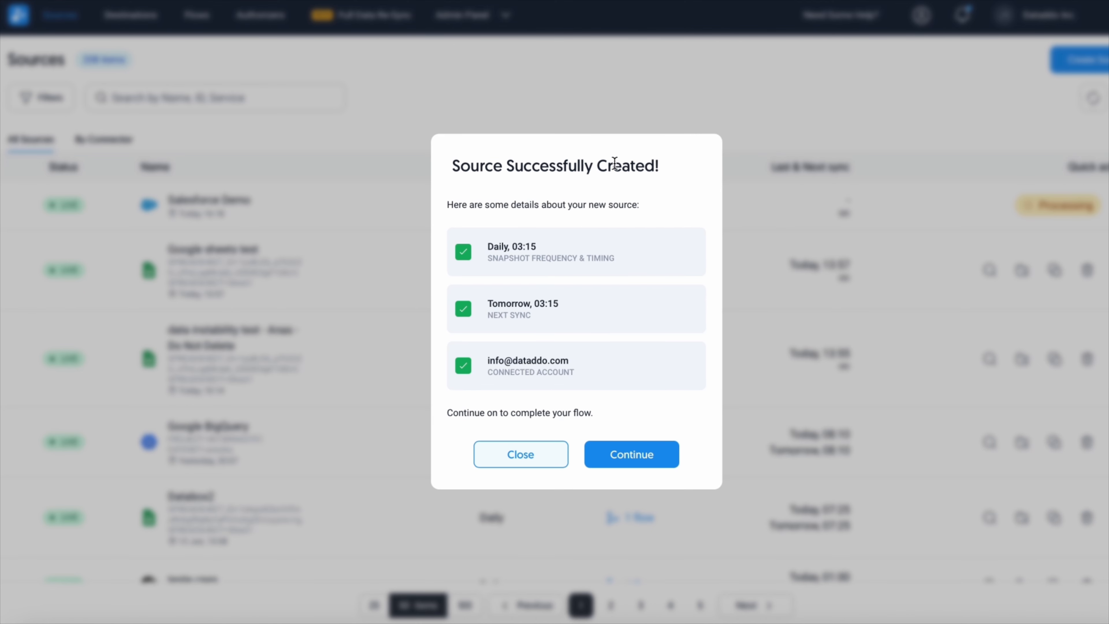
click(632, 455)
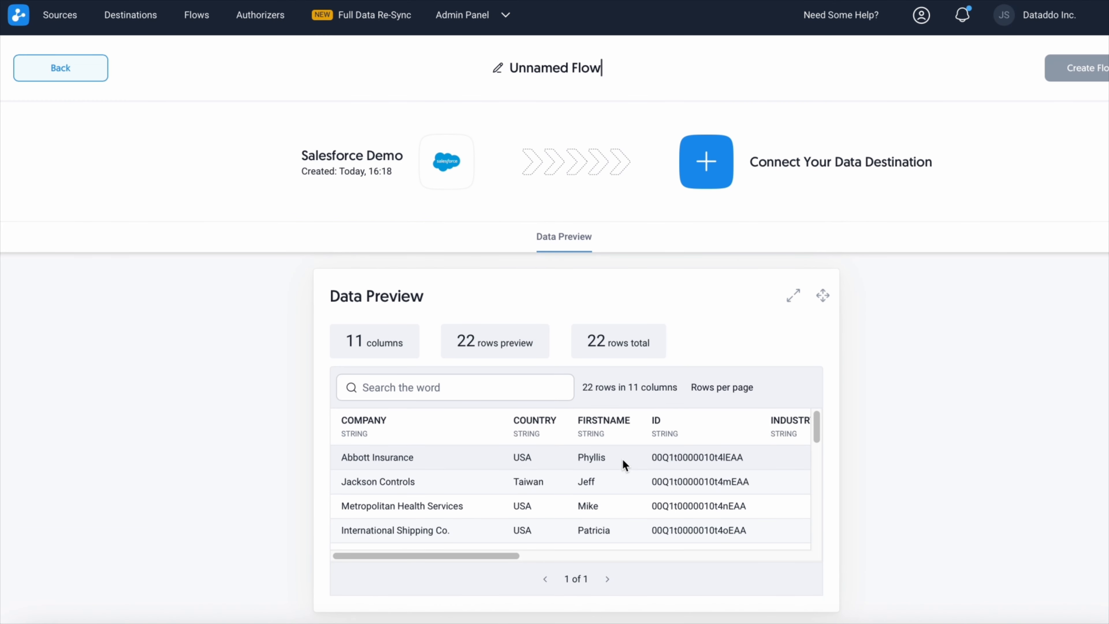
Add a new data destination to the flow, choosing Google Sheets as its service.
mouse_move(470, 202)
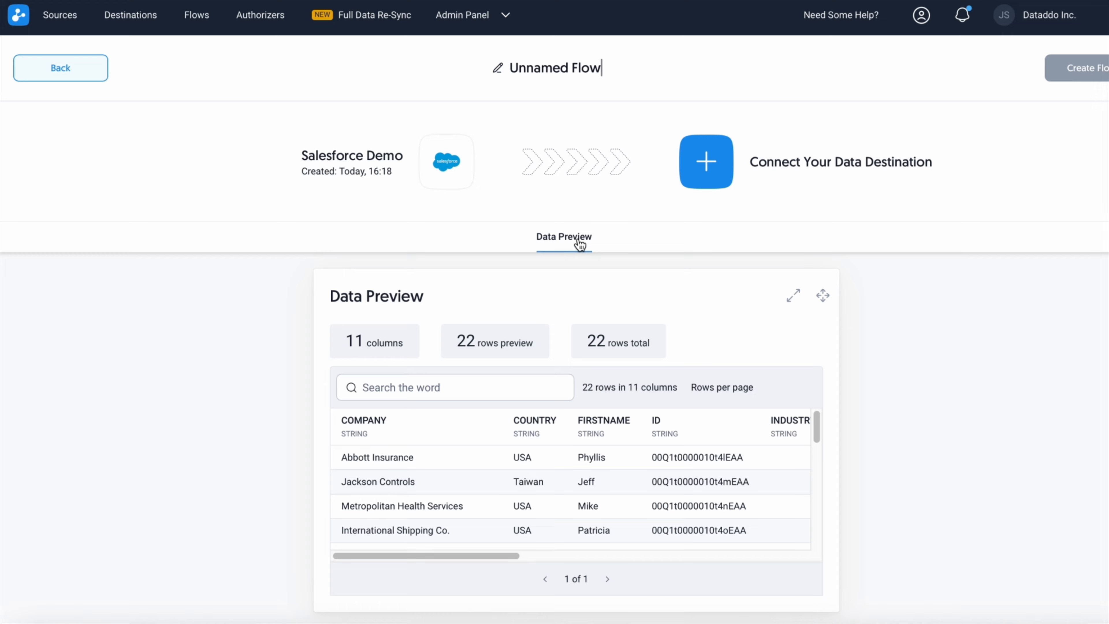
click(706, 161)
click(1069, 109)
click(842, 289)
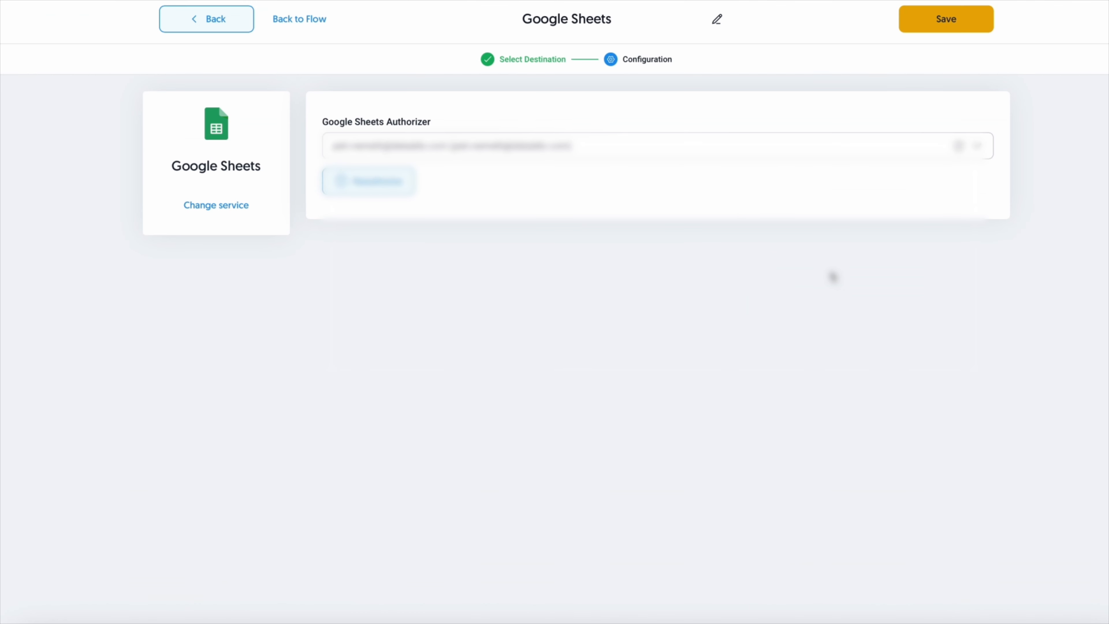
Search the Google Sheets authorizers by the account owner's first name and select the matching account.
click(824, 146)
scroll(464, 257, down, 3)
text(juraj)
click(552, 185)
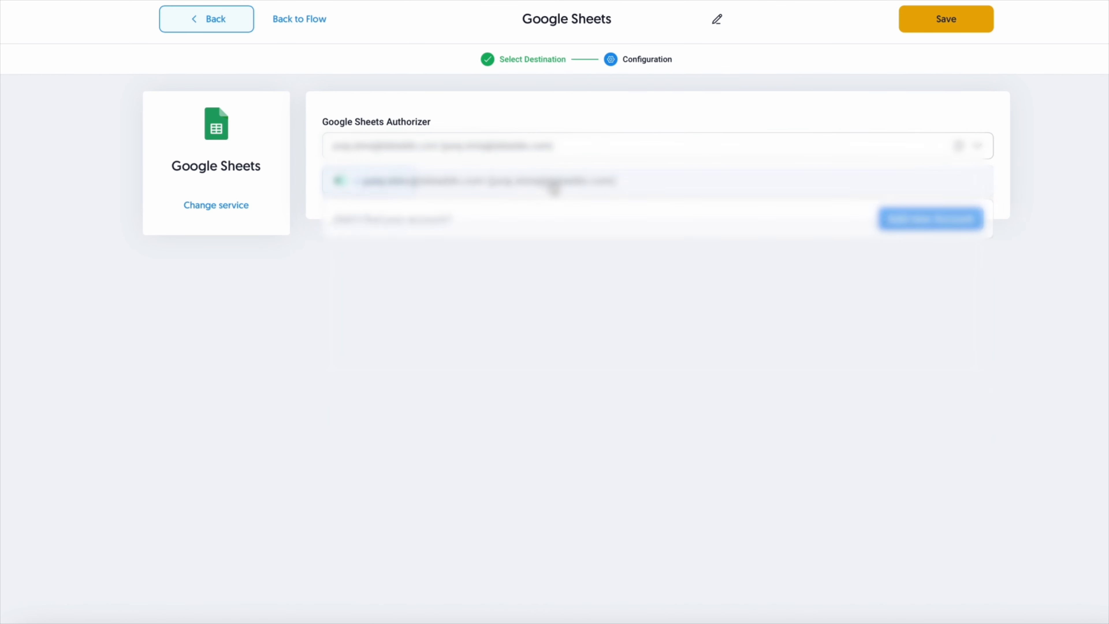
Name the destination "Google Sheets Salesforce Demo" and save it.
click(508, 20)
text(Google She)
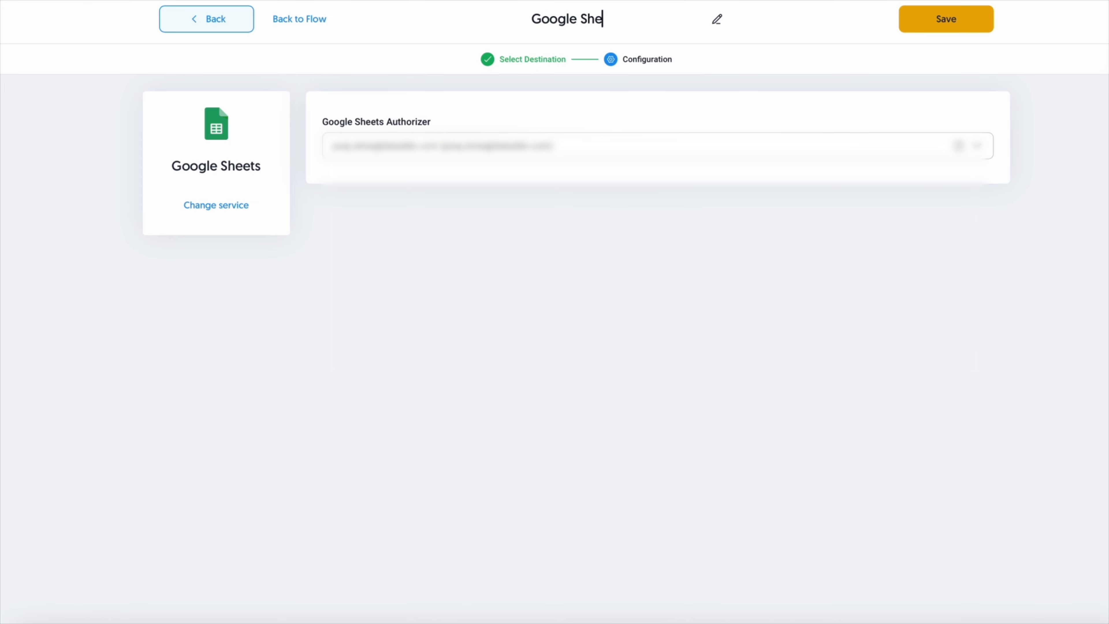
text(ets Salesforce Demo)
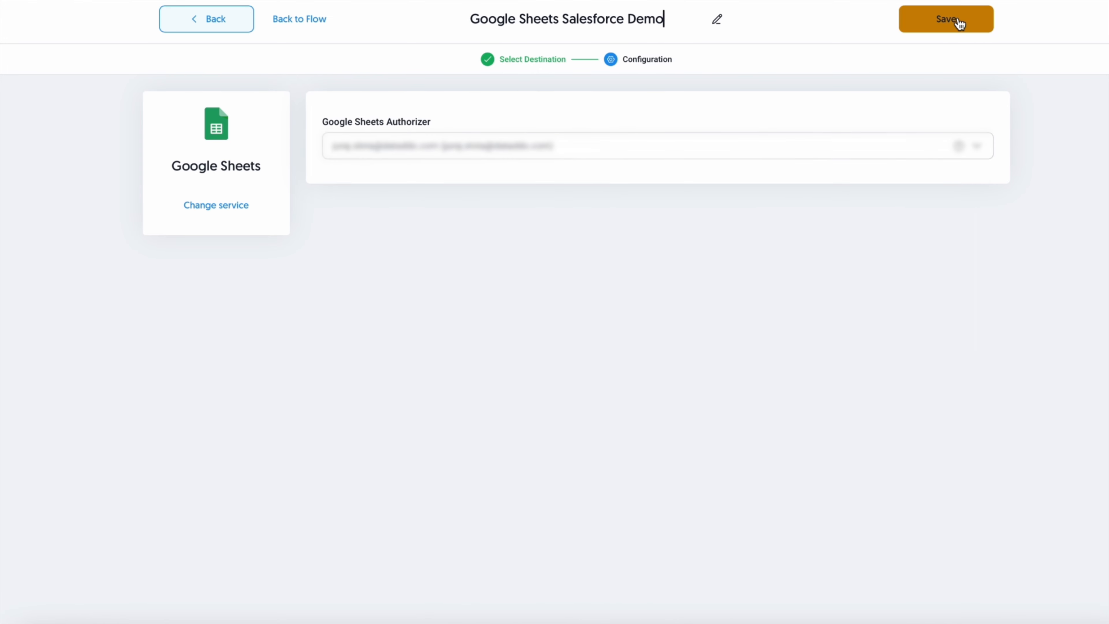
click(959, 23)
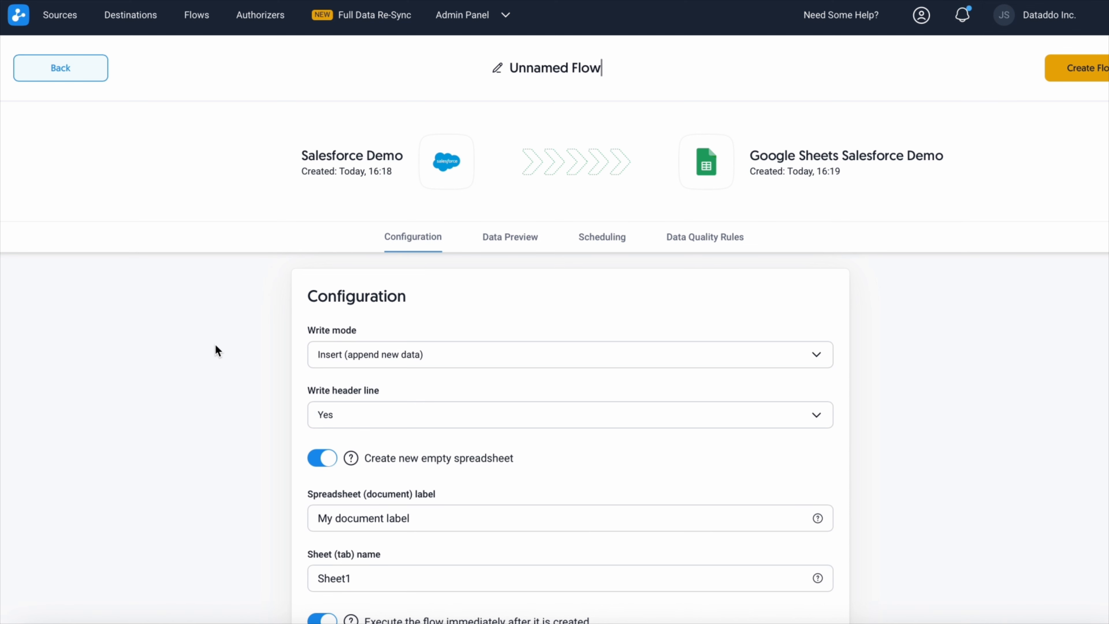
Keep the write mode at Insert (append new data) and set the sheet (tab) name to "Salesforce Demo".
scroll(268, 380, down, 1)
click(799, 338)
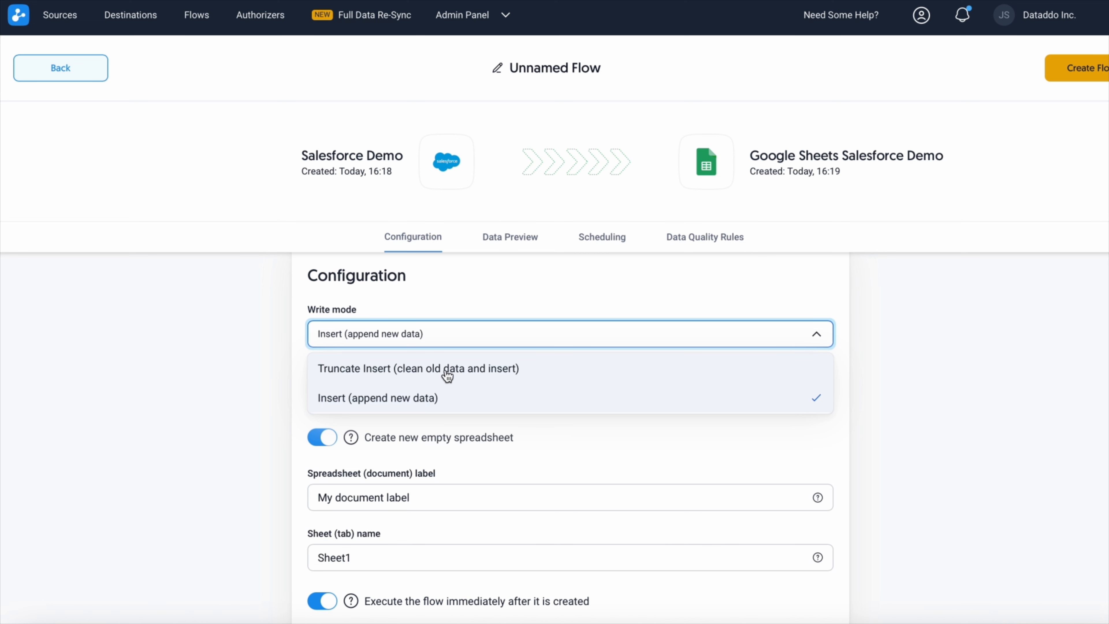
click(384, 399)
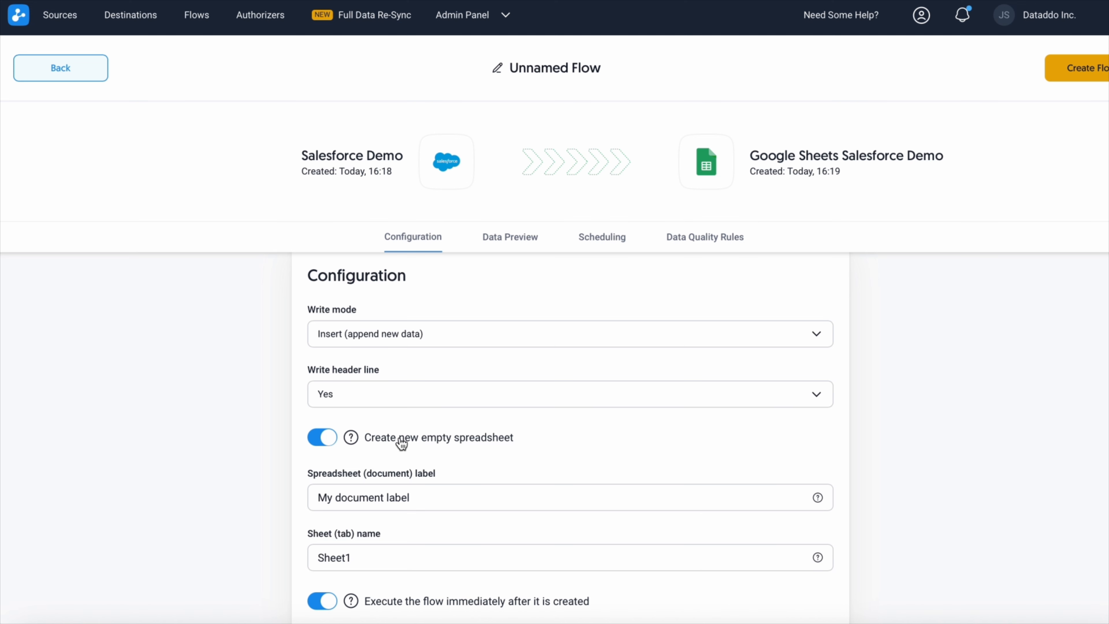
scroll(580, 435, down, 1)
double_click(354, 523)
text(Salesforce Demo)
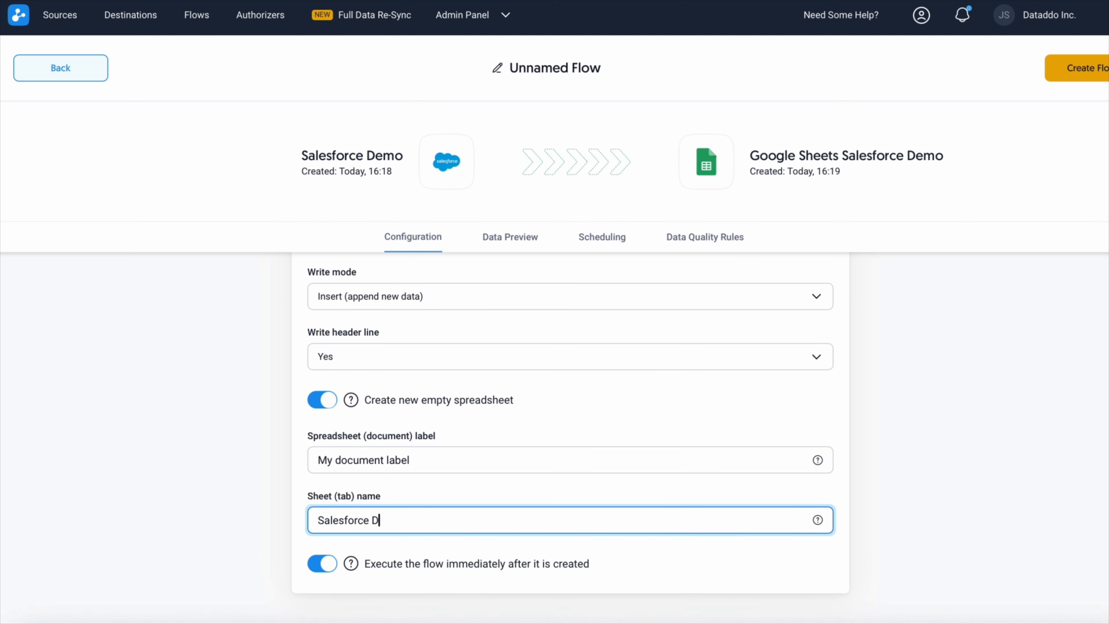
Name the flow "Salesforce Demo", create it and dismiss the creation summary.
click(541, 60)
text(Salesforce Demo)
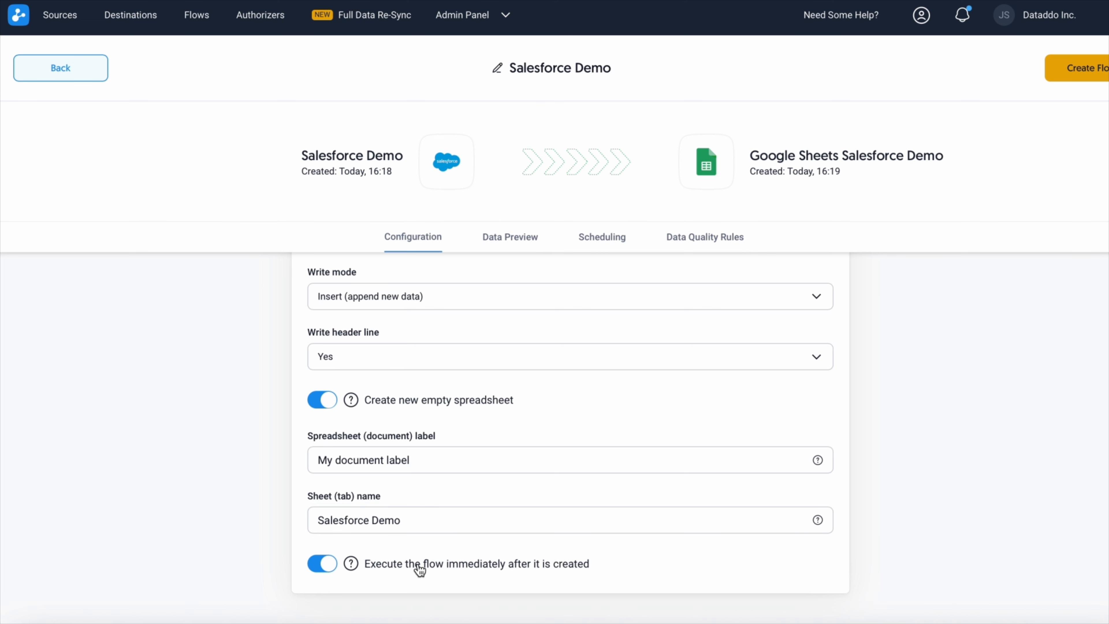
mouse_move(938, 179)
click(1087, 69)
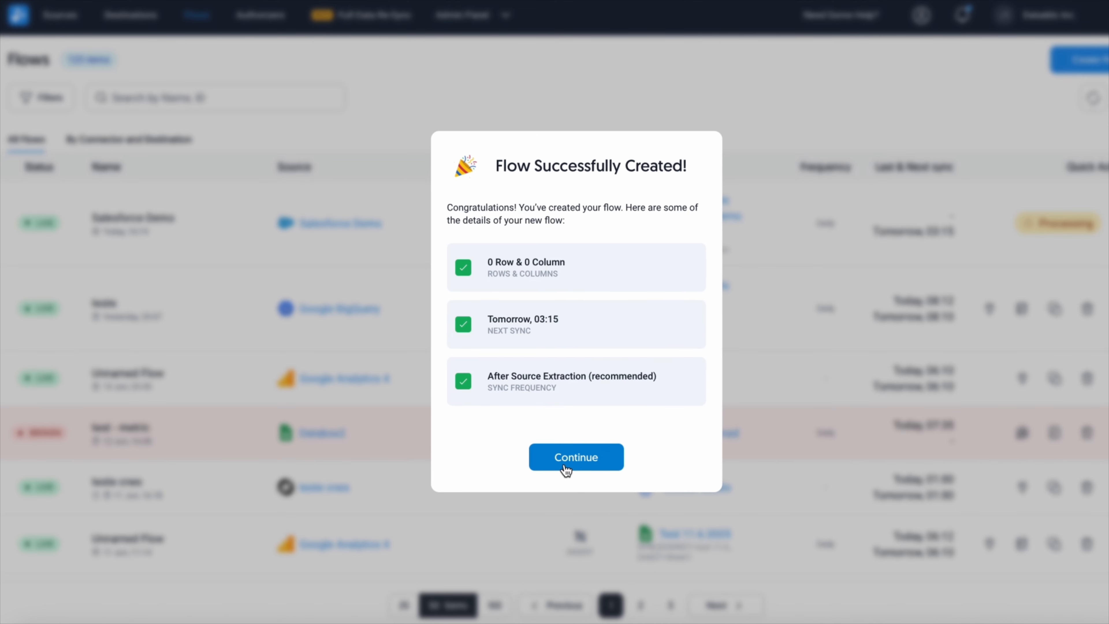
click(576, 459)
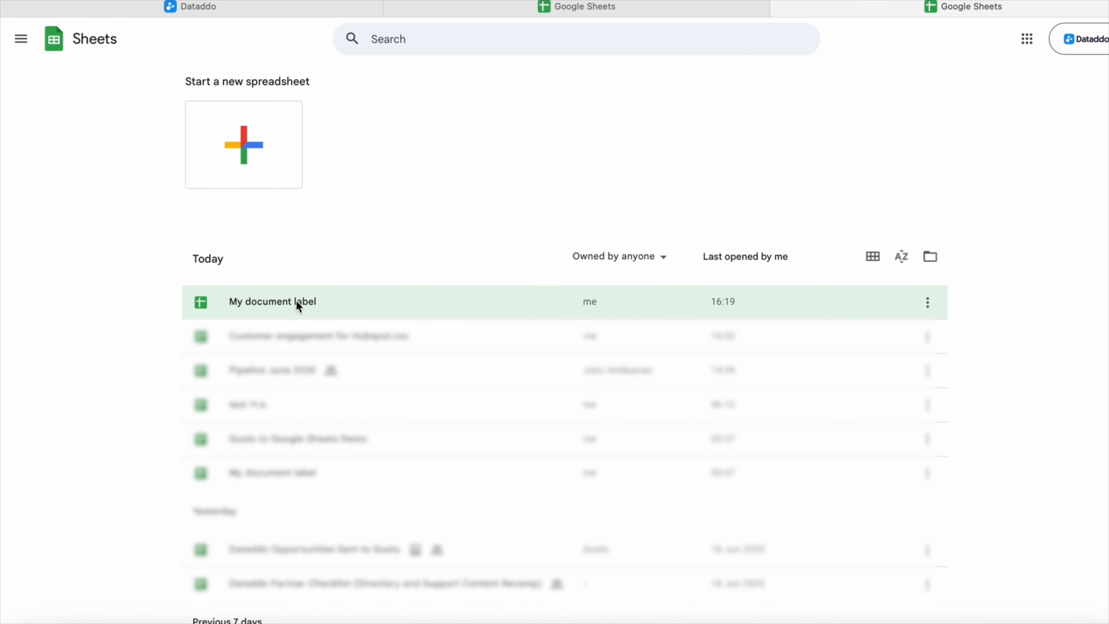
In Google Sheets, open the "My document label" spreadsheet and view its Salesforce Demo sheet.
click(297, 300)
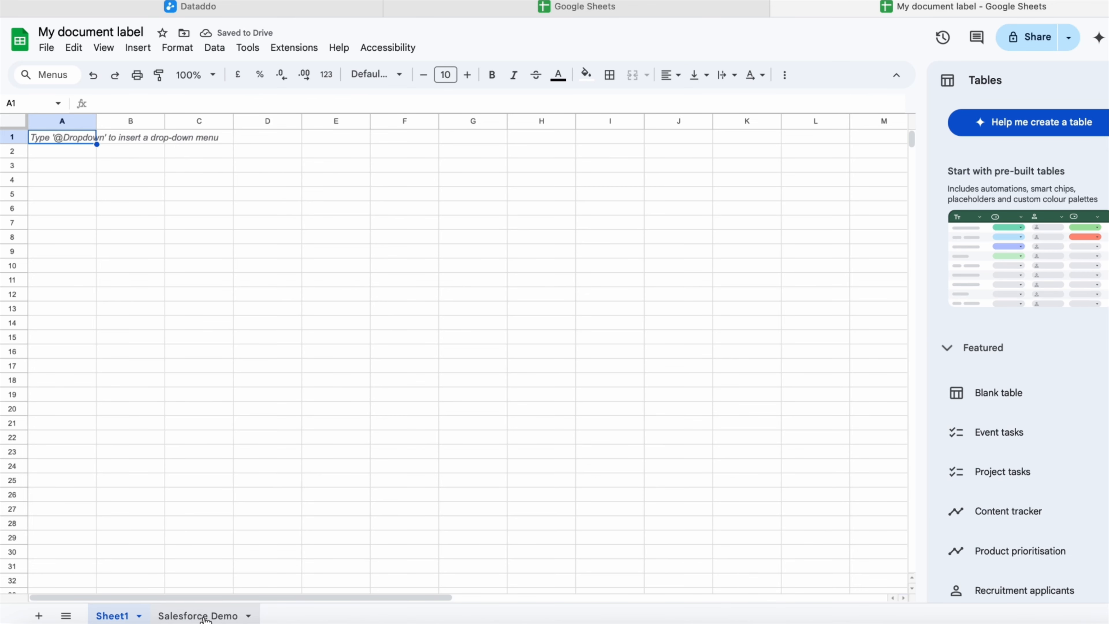
click(214, 615)
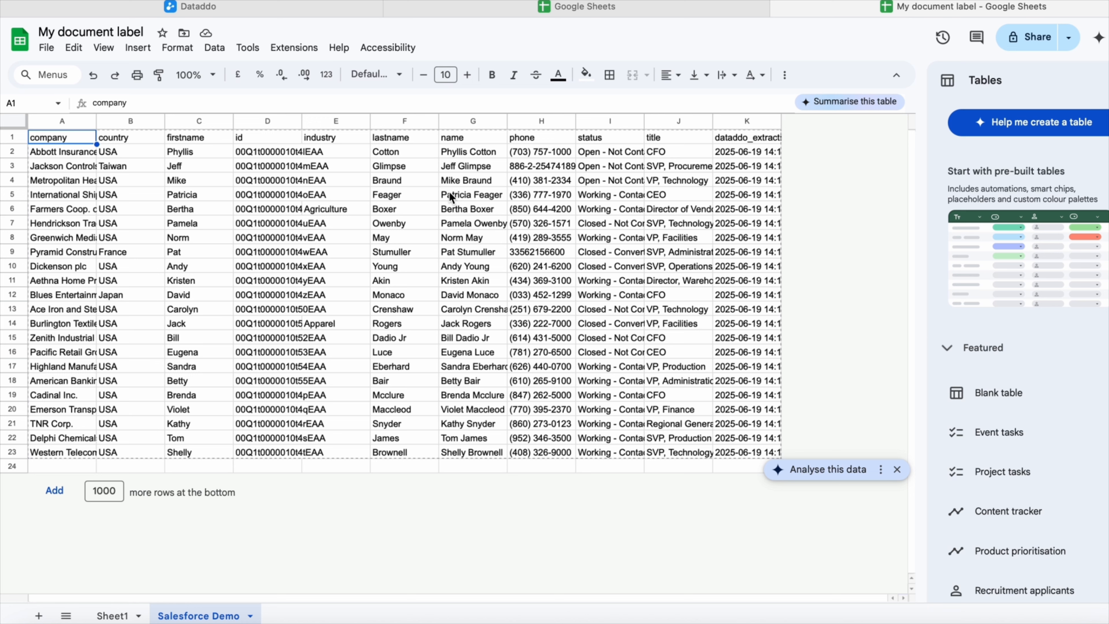